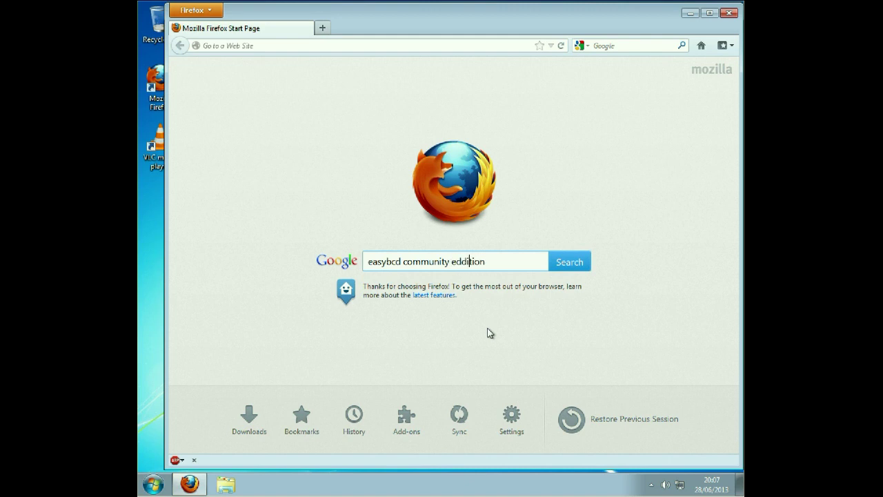
- Correct 'eddition' to 'edition' and search Google for 'easybcd community edition'
key(BackSpace)
key(Return)
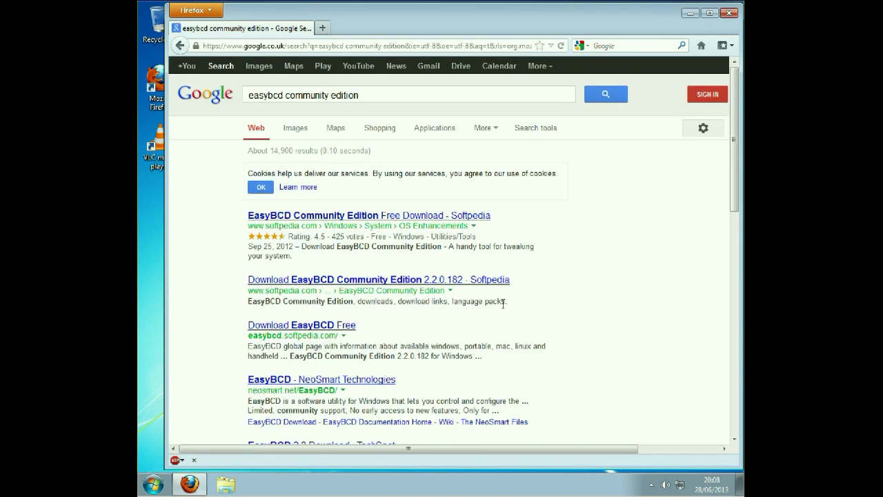
- Download EasyBCD Community Edition 2.2.0.182 via Softpedia's download page and its UK mirror
click(391, 215)
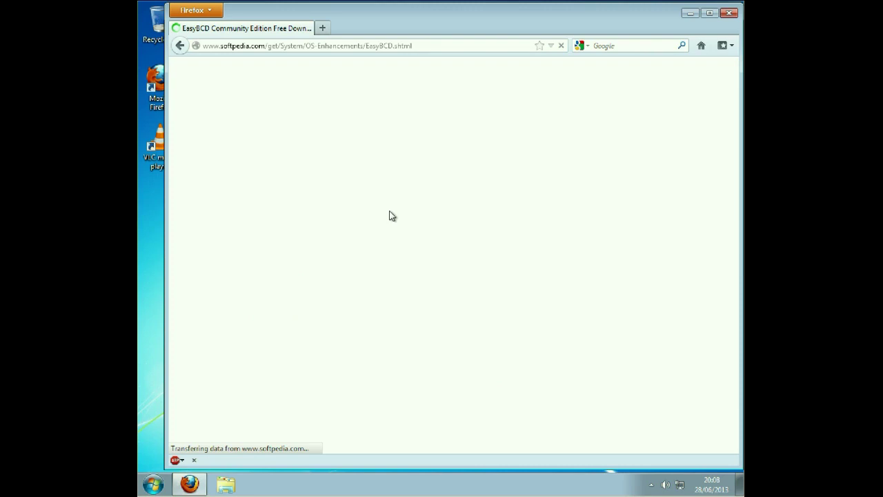
click(371, 350)
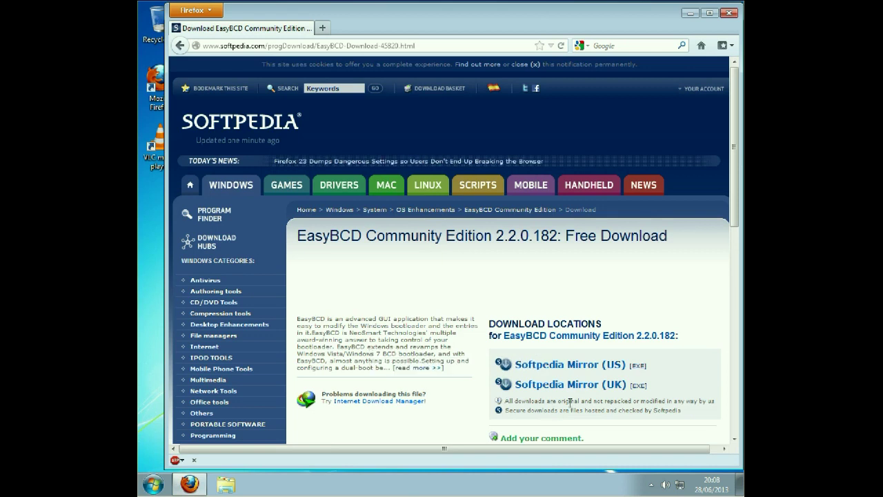
click(590, 388)
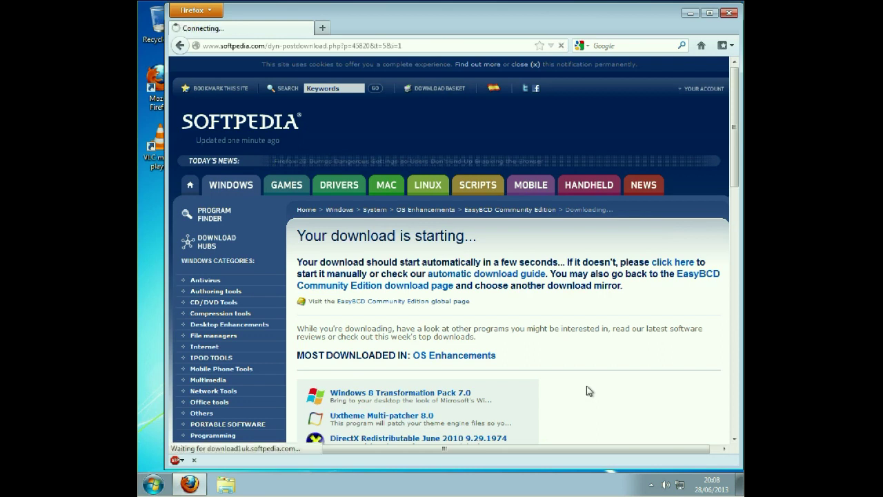
- Save EasyBCD 2.2.exe to disk, close Firefox, and dismiss the Downloads Complete notice
click(498, 273)
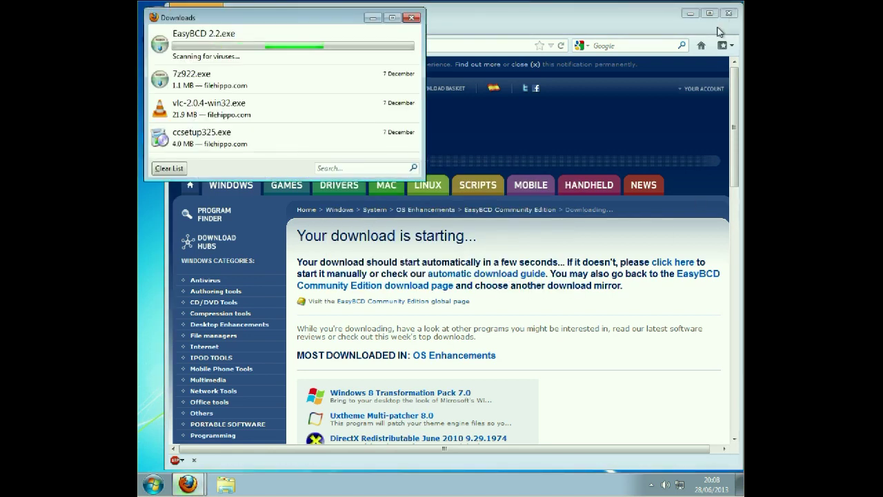
click(728, 13)
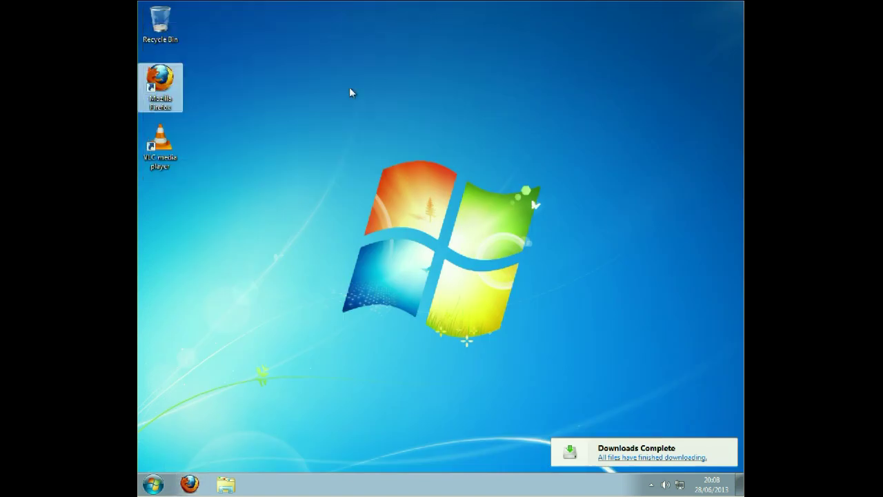
click(635, 457)
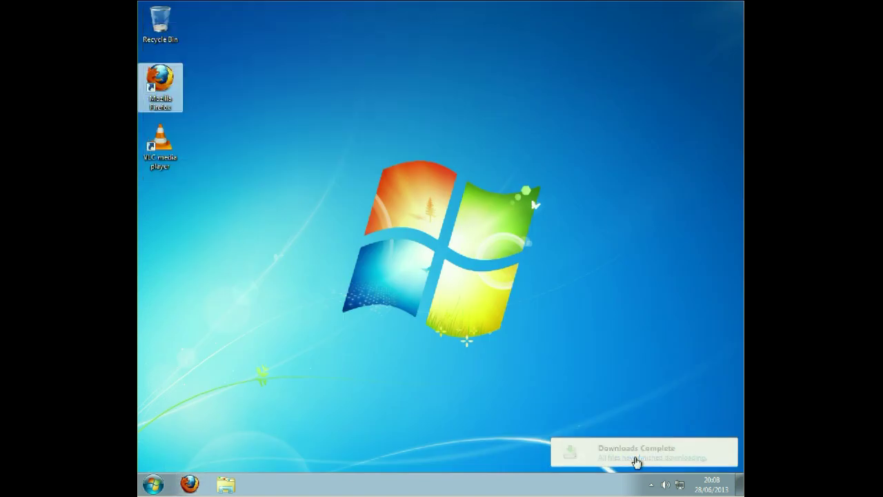
- Launch EasyBCD 2.2 from the Downloads folder and approve the User Account Control prompt
click(225, 484)
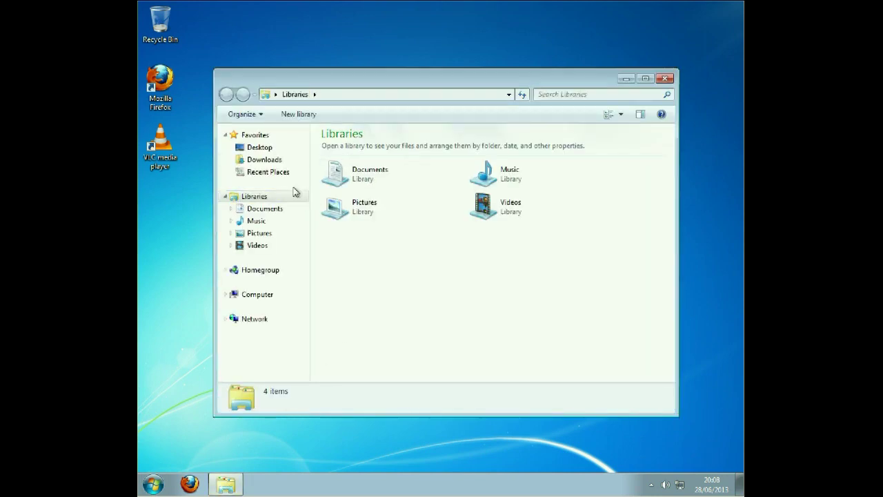
click(268, 164)
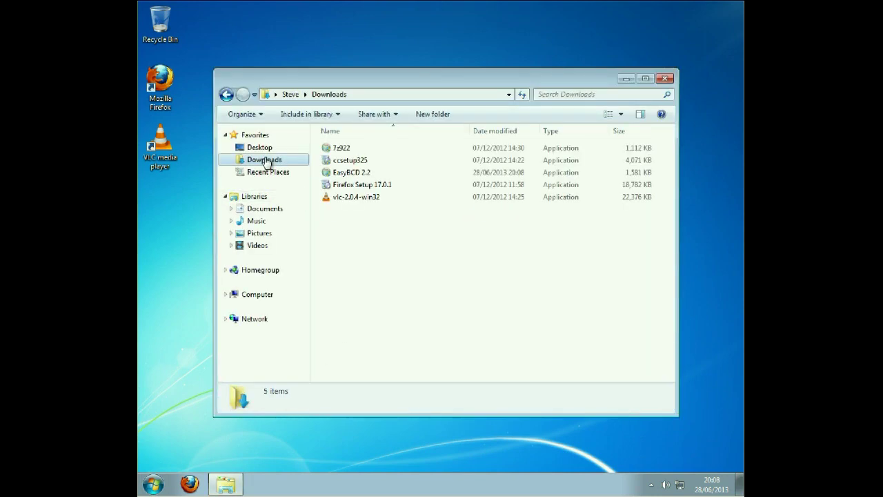
click(350, 175)
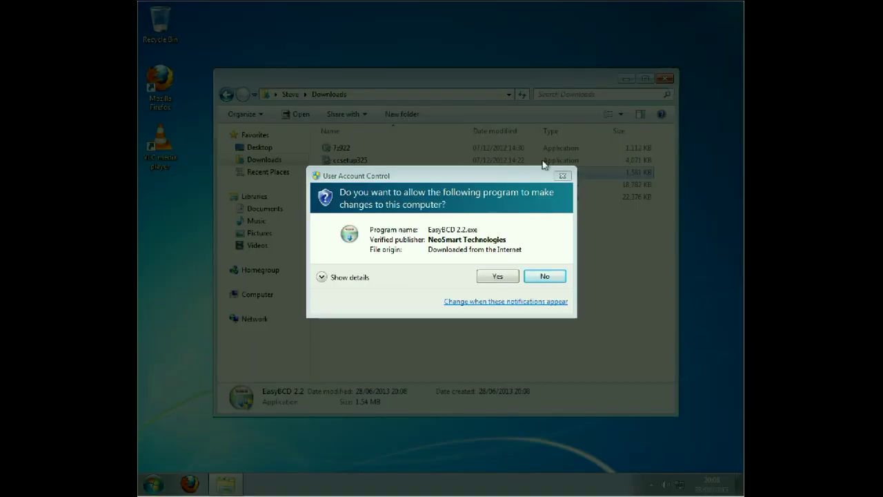
click(501, 277)
- Accept the licence and install EasyBCD 2.2 with Core and Desktop Shortcut components, then finish
click(669, 78)
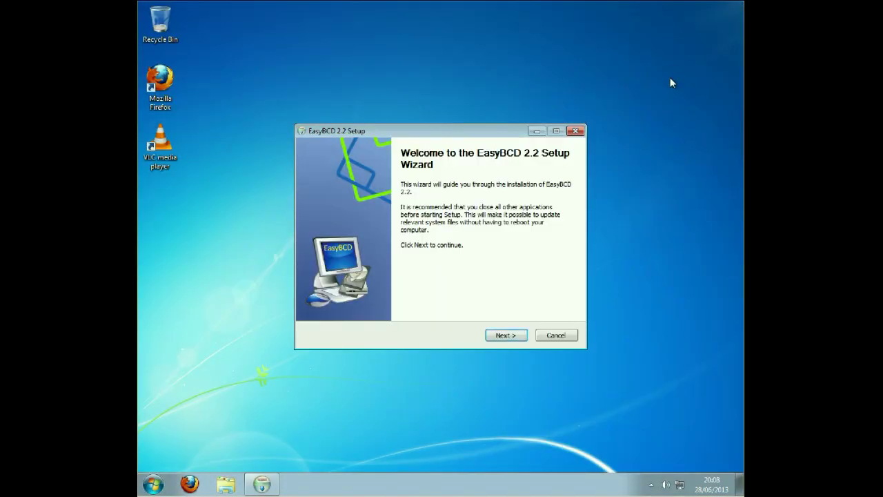
click(502, 336)
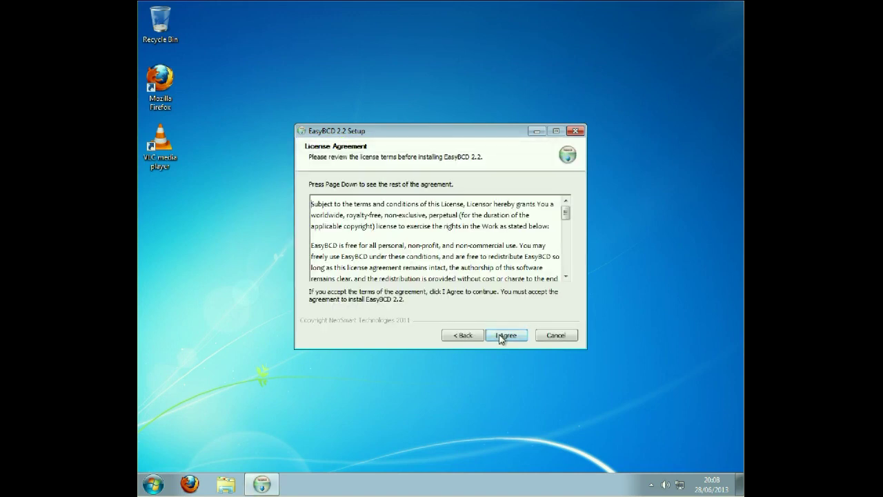
click(501, 336)
click(501, 336)
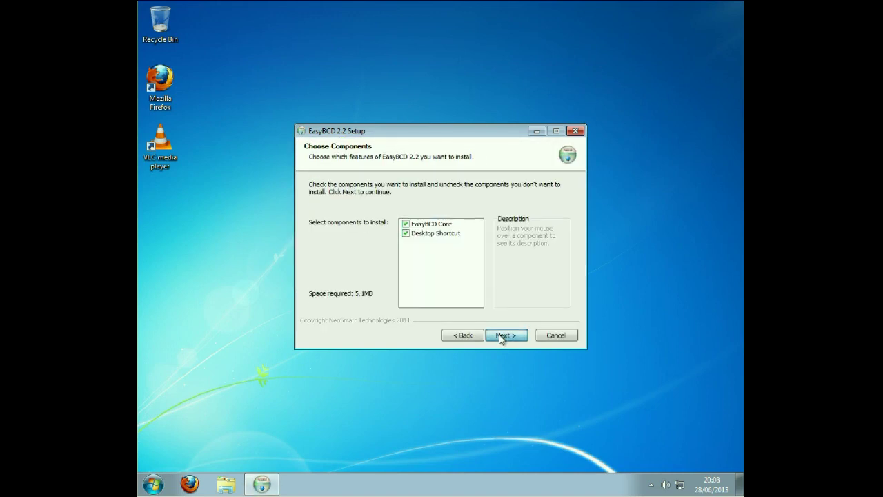
click(501, 335)
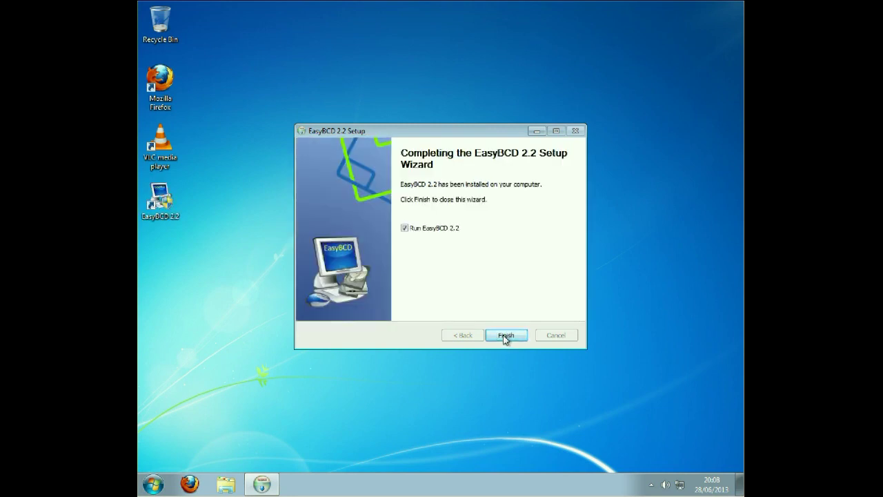
click(504, 336)
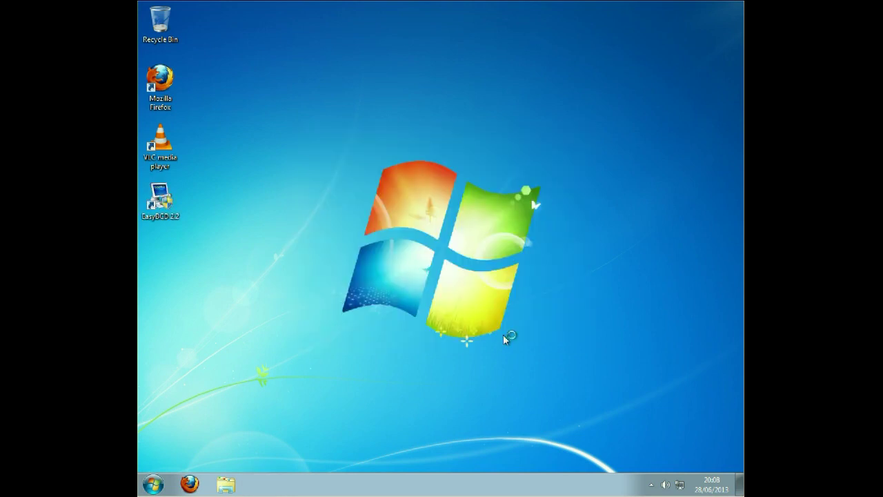
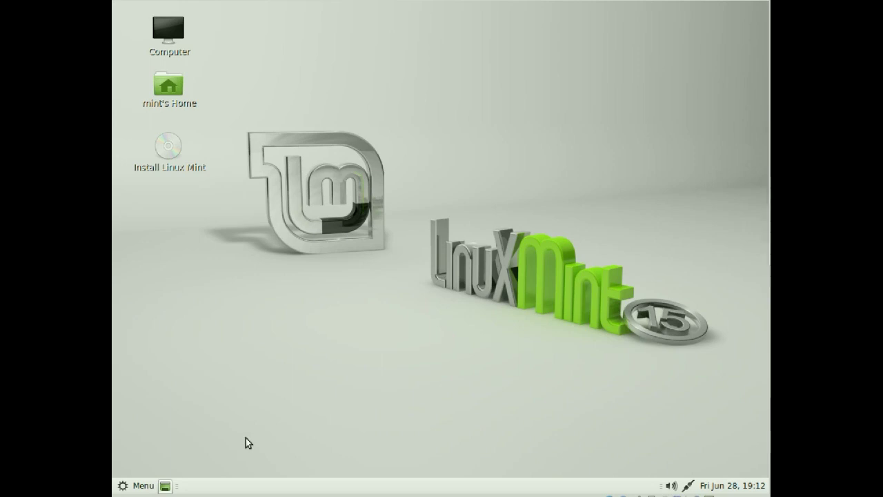
- Launch the installer in English and choose 'Something else' for manual partitioning
double_click(169, 164)
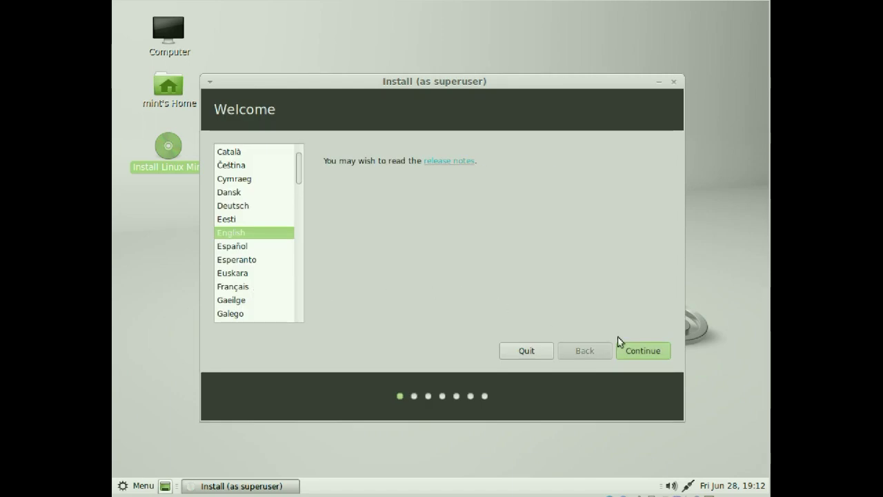
click(639, 349)
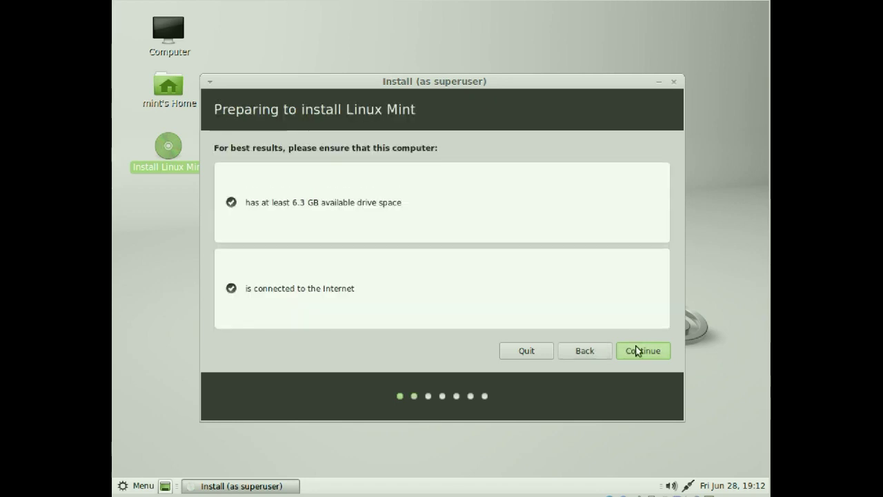
click(643, 350)
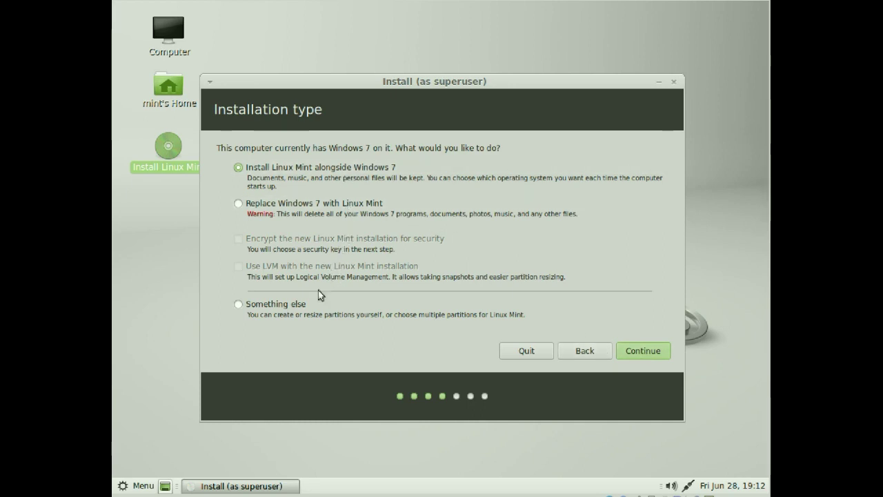
click(282, 308)
- Shrink the NTFS partition /dev/sda2 to 8000 MB in its Change dialog
click(647, 350)
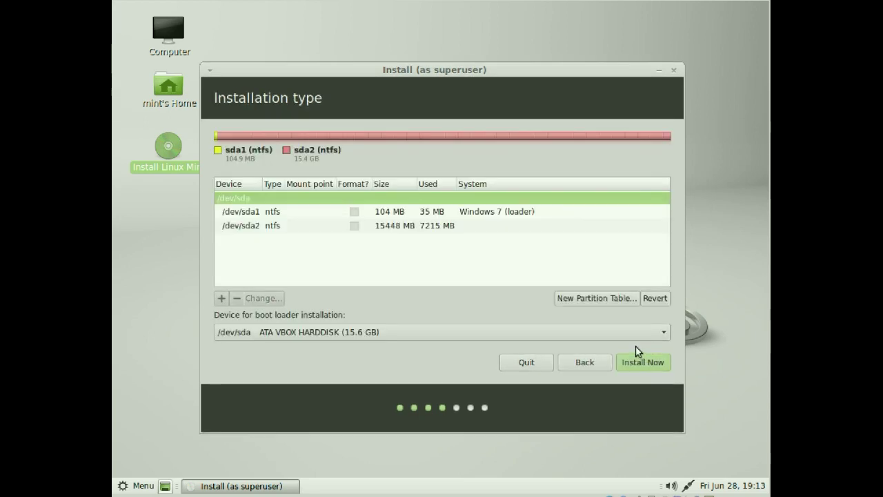
click(280, 215)
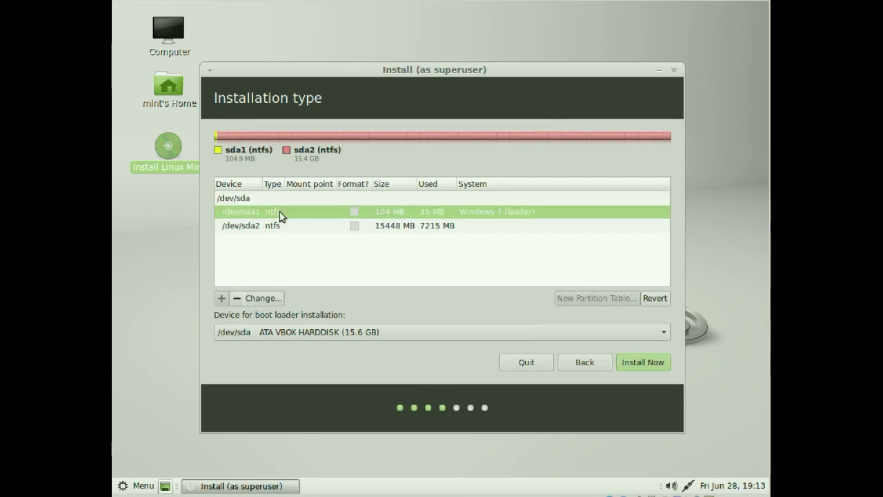
click(275, 226)
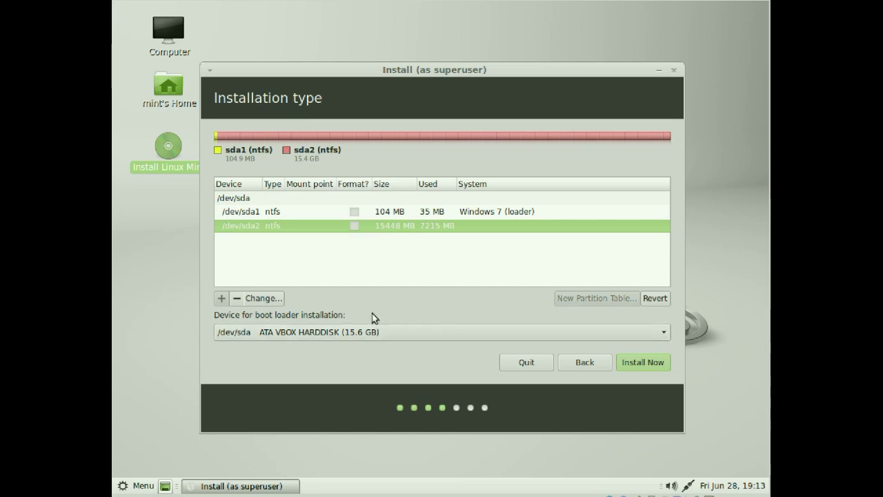
click(266, 298)
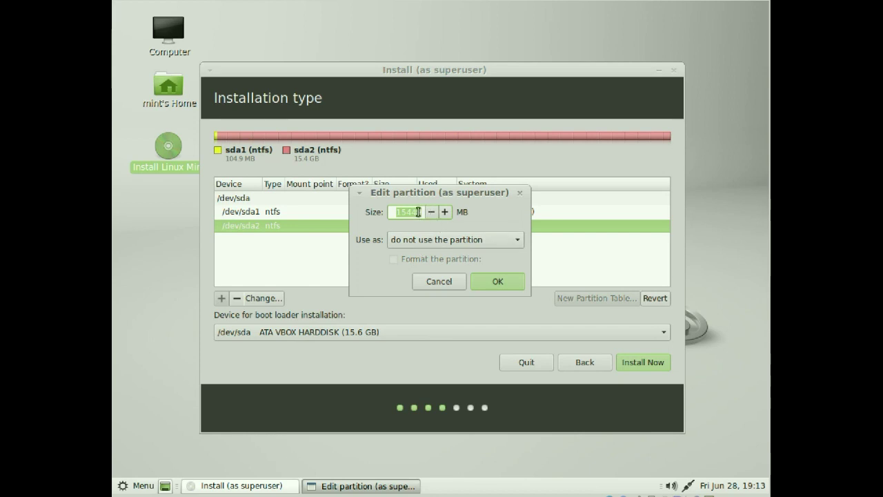
drag(428, 194, 463, 250)
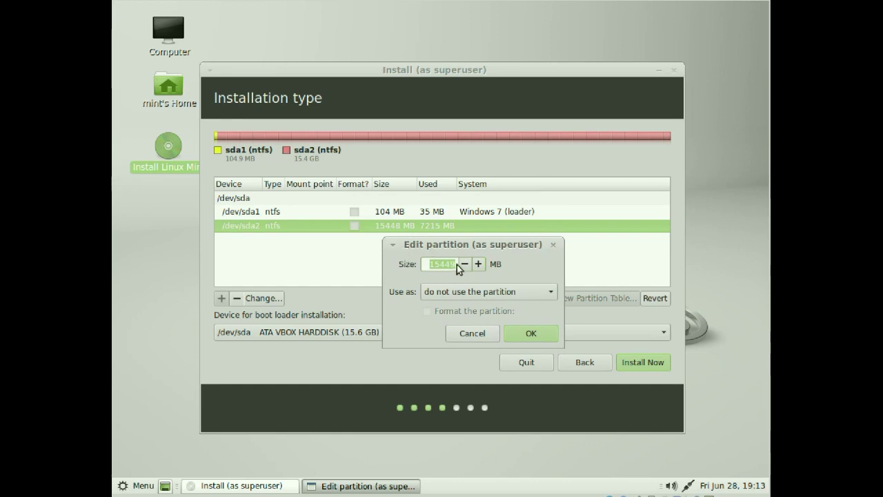
click(455, 263)
key(BackSpace)
key(BackSpace)
key(BackSpace)
key(BackSpace)
key(BackSpace)
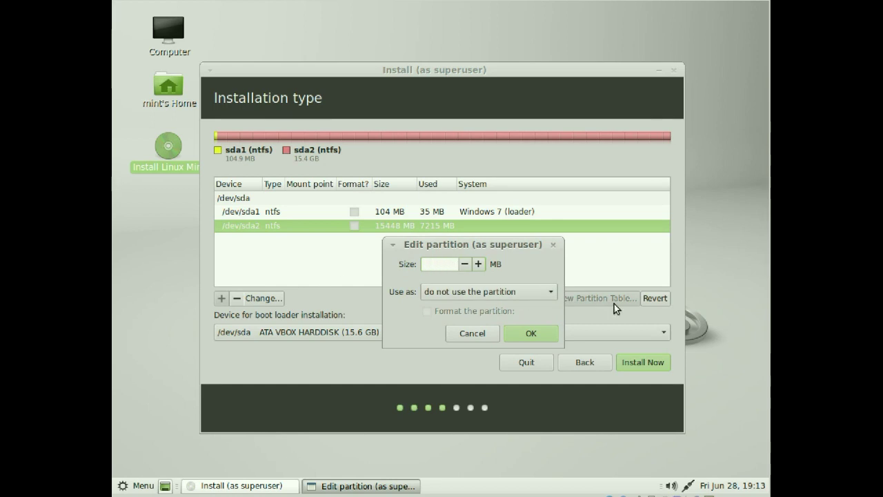
text(8000)
click(539, 335)
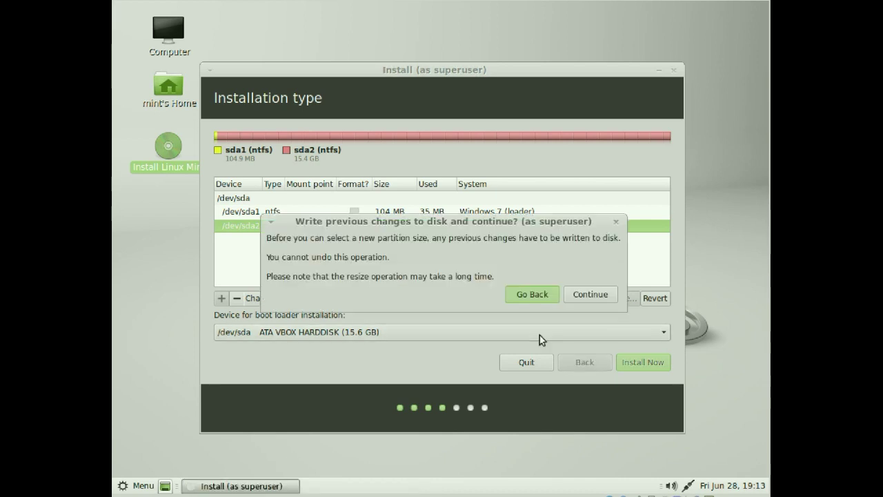
- Confirm writing the resize to disk, review the partitions and select the 7449 MB free space
click(583, 295)
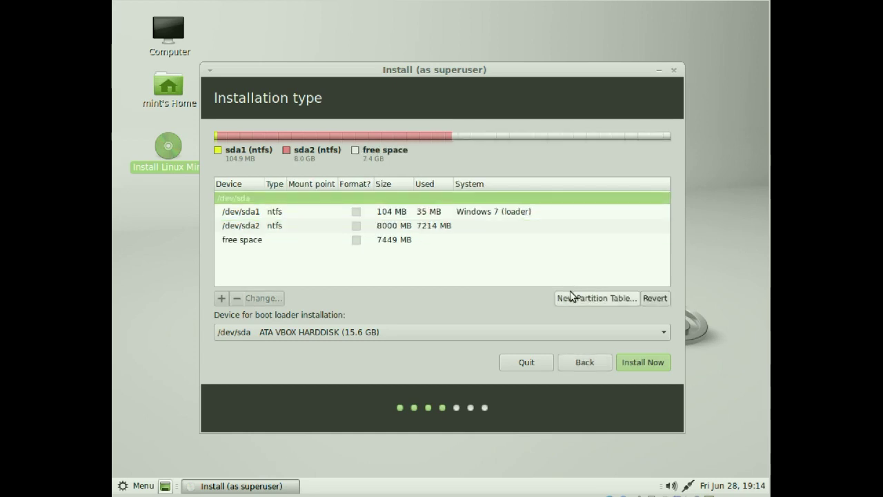
click(275, 228)
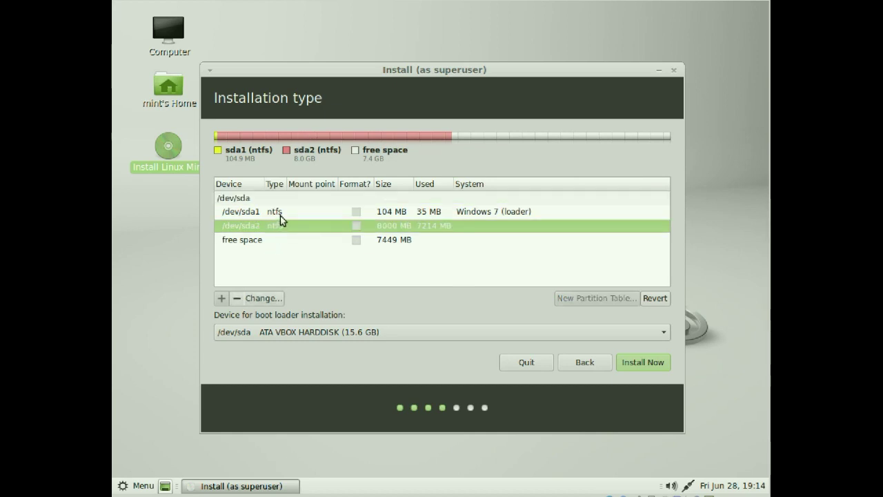
click(281, 212)
click(252, 199)
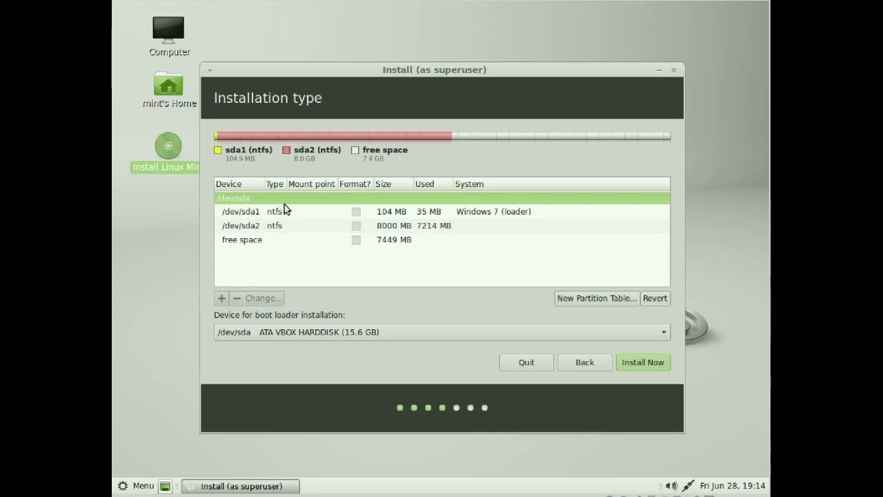
click(280, 213)
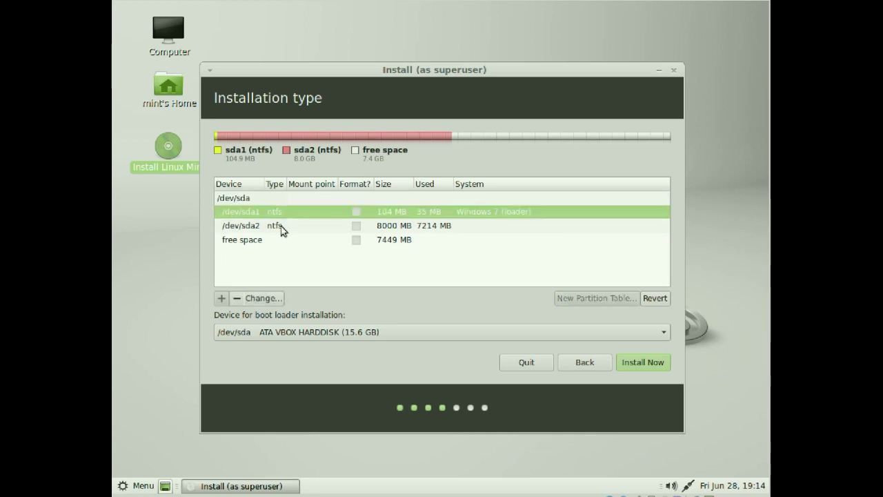
click(281, 227)
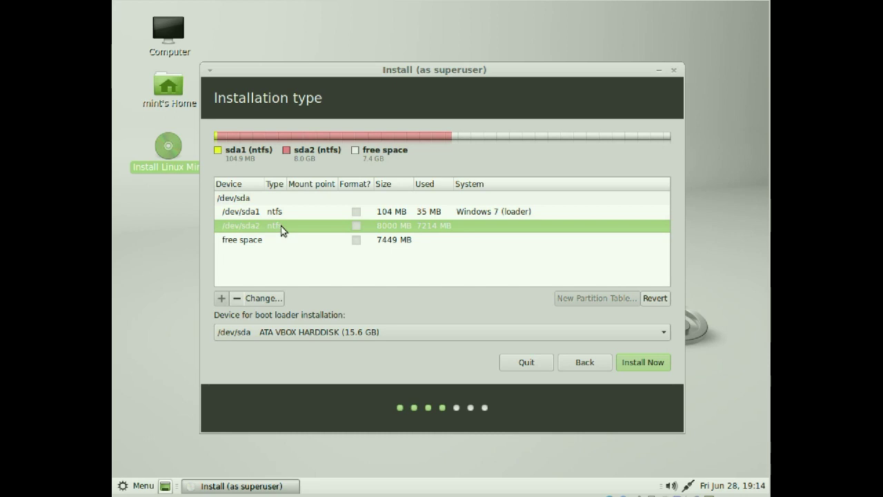
click(263, 241)
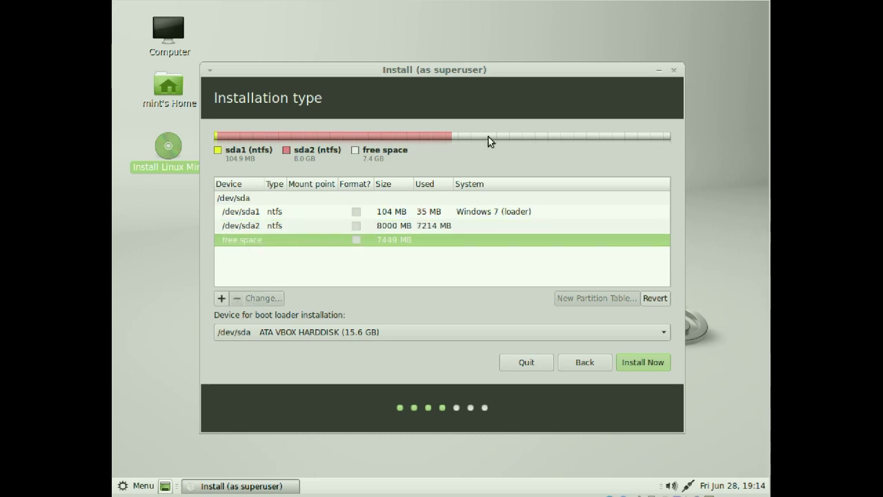
- Create a 5000 MB primary ext4 partition mounted at / in the free space
click(222, 299)
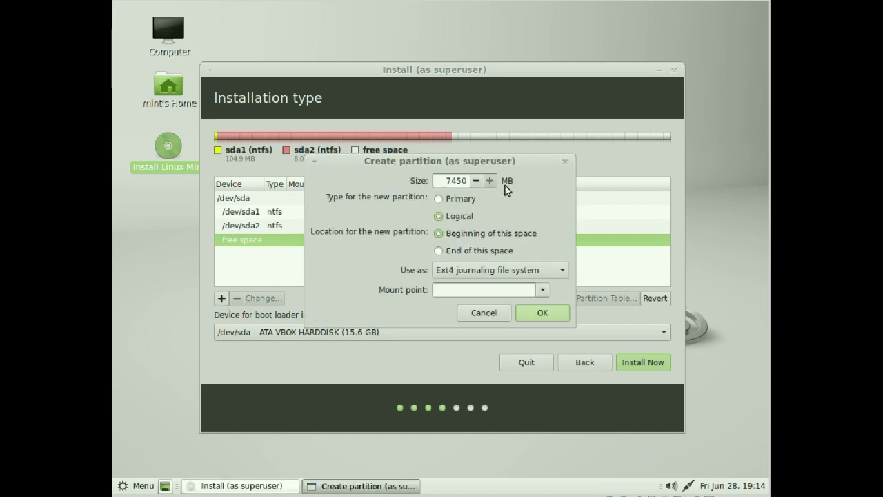
click(467, 203)
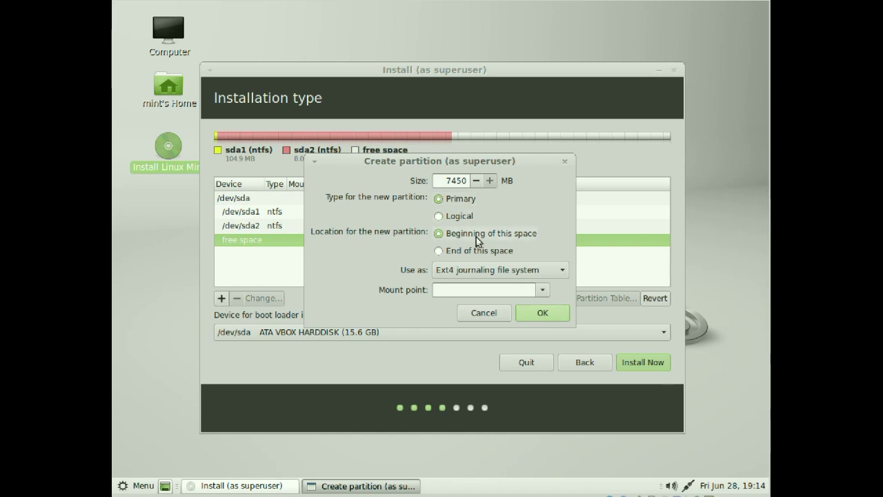
click(544, 293)
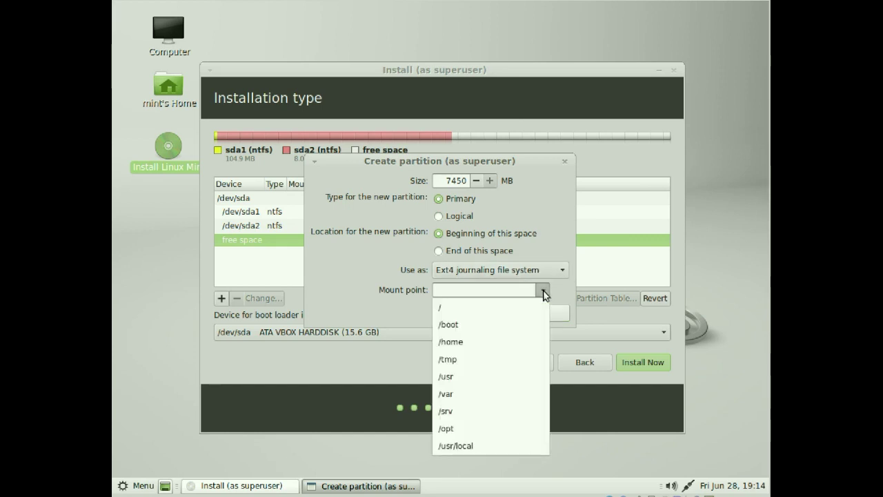
click(502, 305)
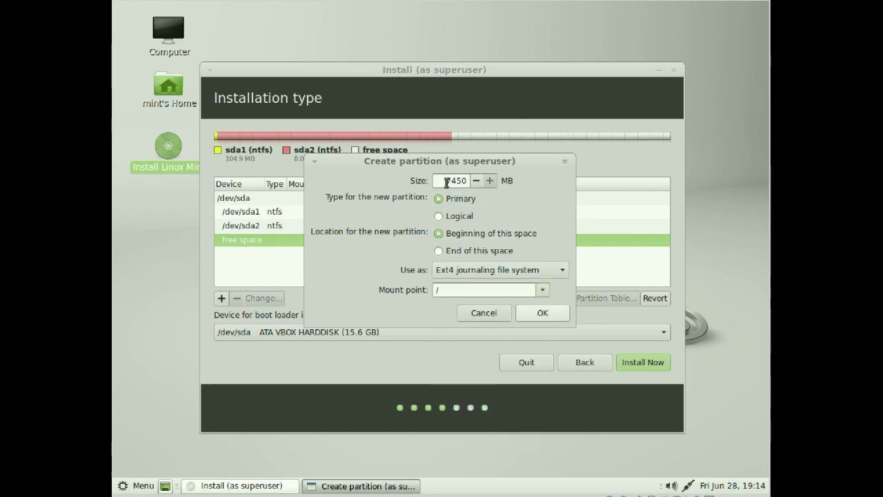
drag(469, 181, 385, 187)
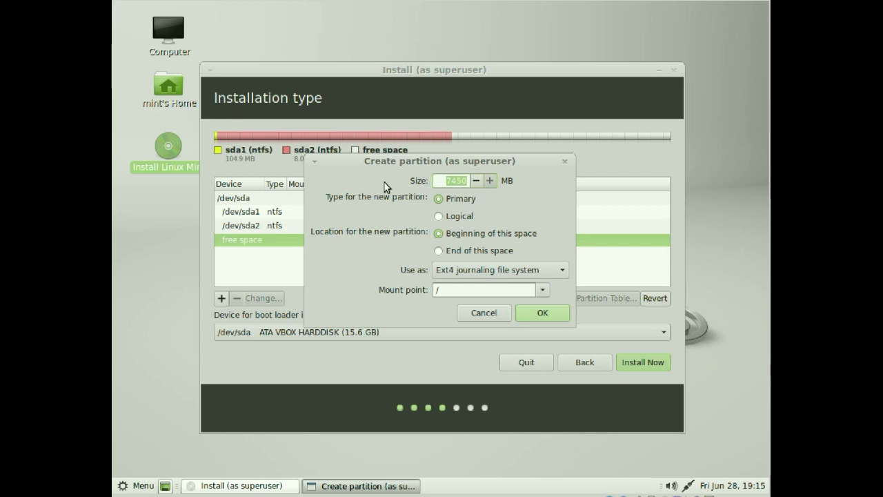
text(5000)
click(534, 313)
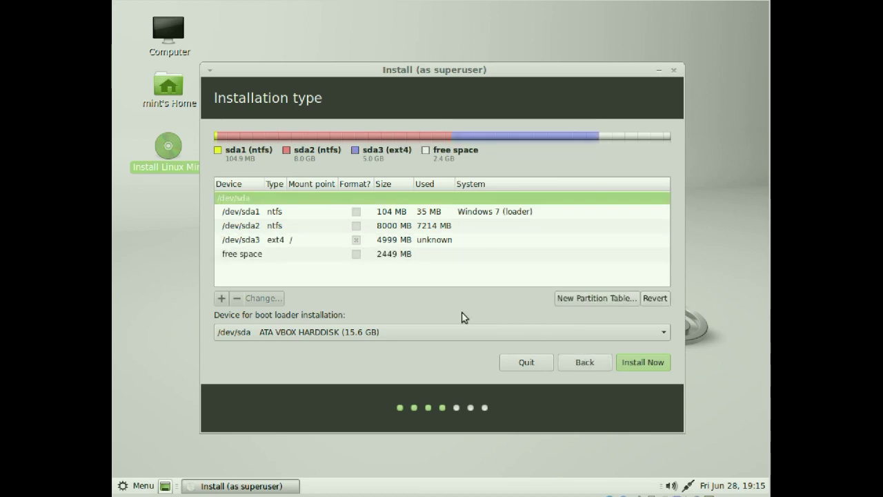
- Add a 449 MB logical swap area at the end of the remaining free space
click(232, 256)
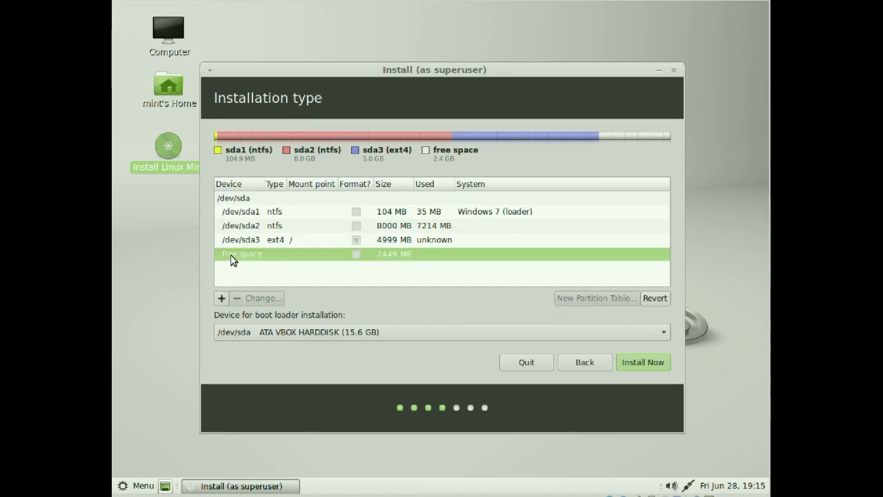
click(221, 298)
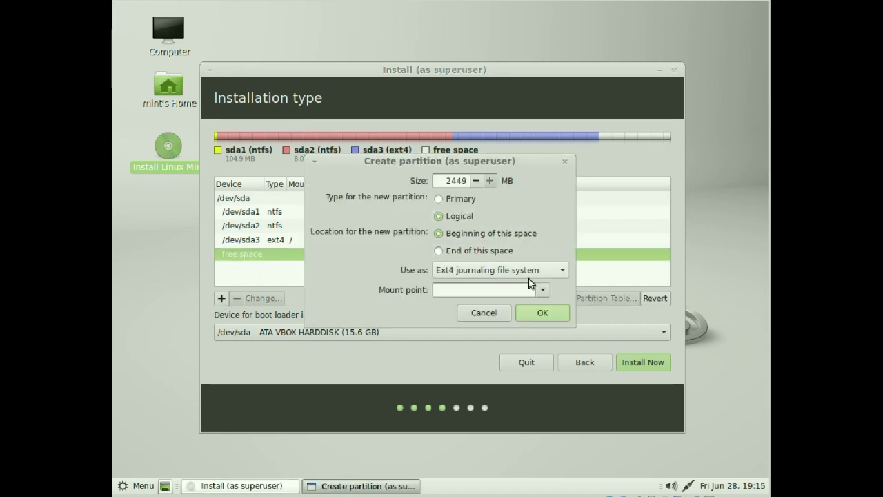
click(559, 274)
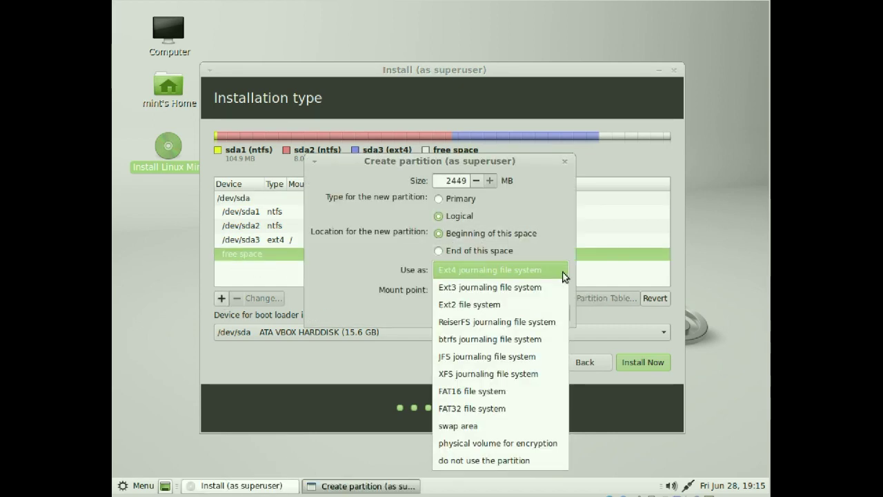
click(487, 427)
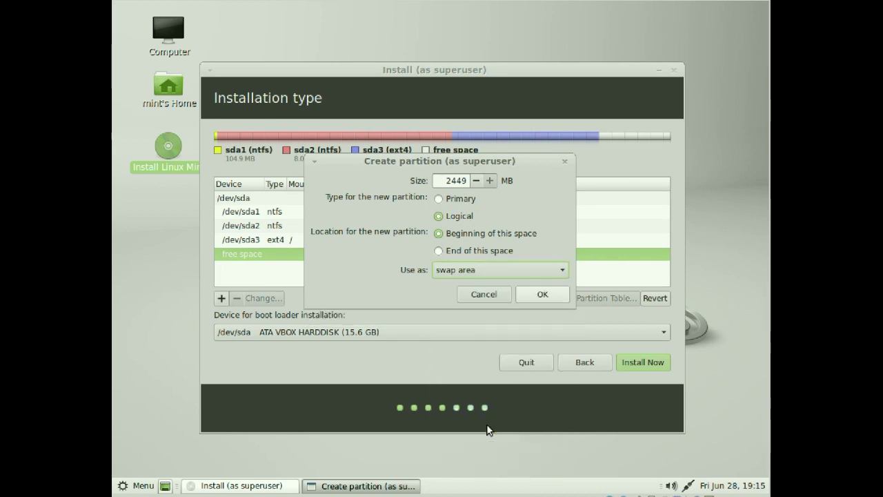
click(501, 252)
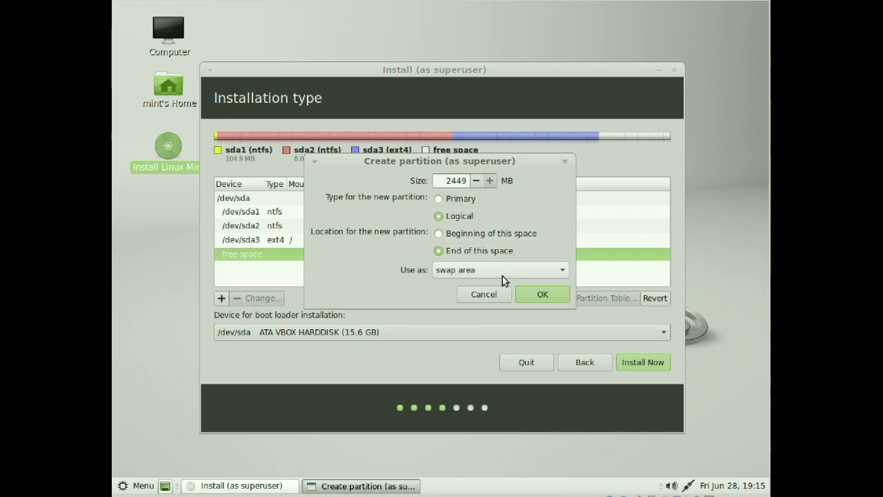
click(448, 181)
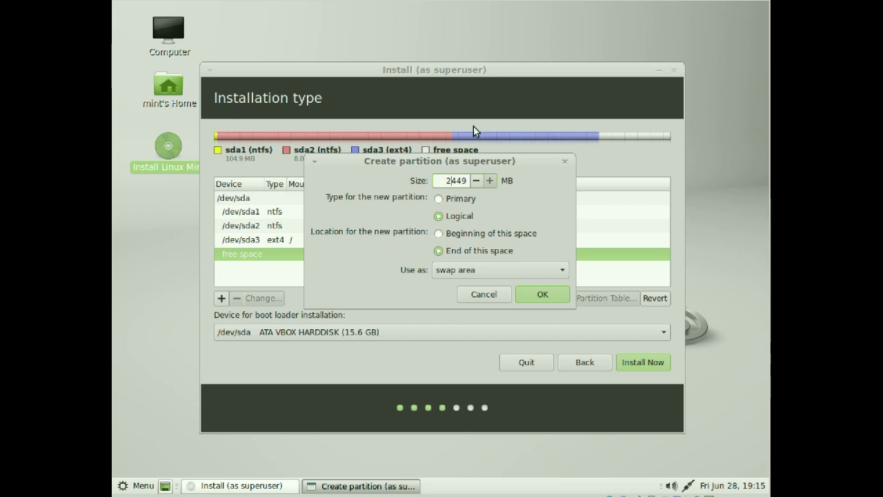
key(BackSpace)
click(543, 293)
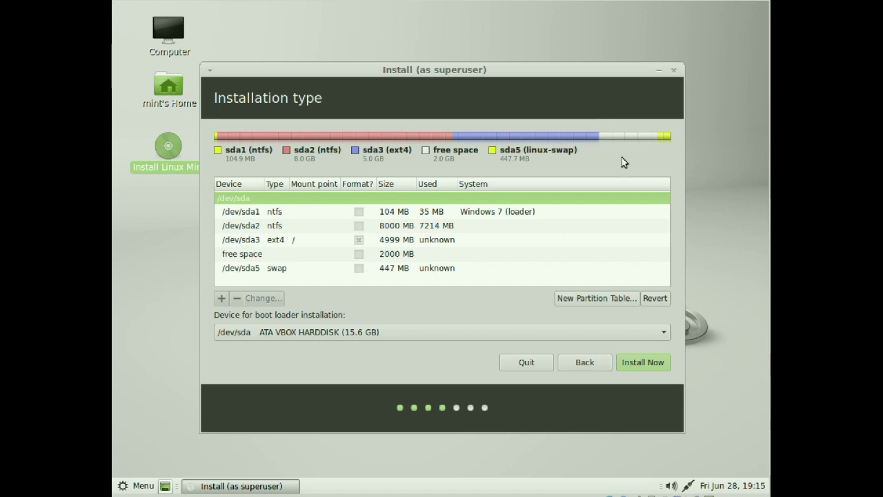
- Turn the remaining 2000 MB free space into an Ext4 partition mounted at /home
click(251, 254)
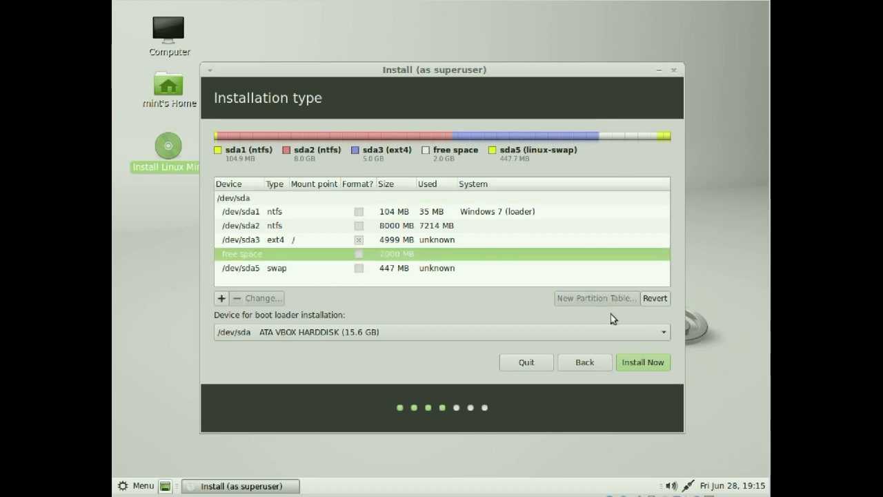
click(222, 298)
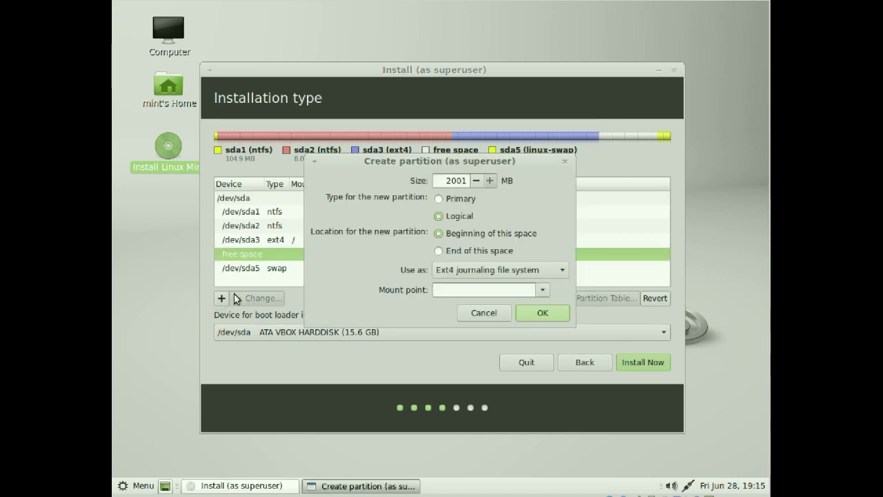
click(563, 272)
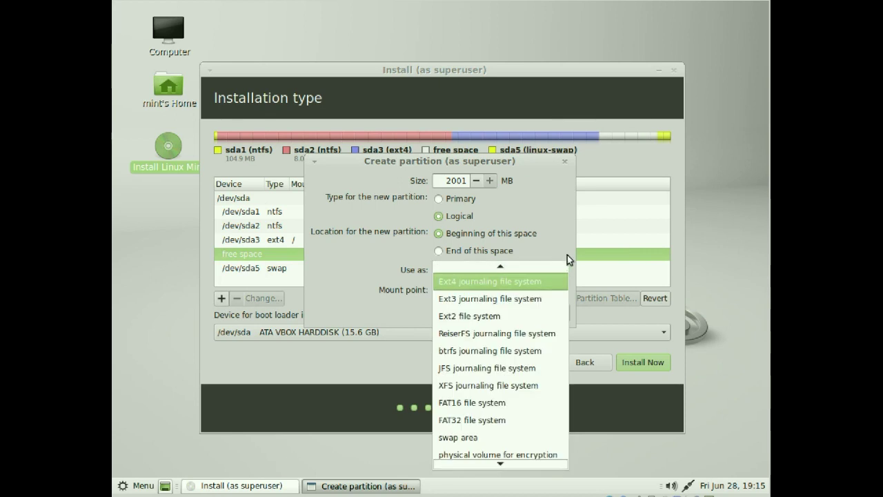
click(567, 256)
click(543, 290)
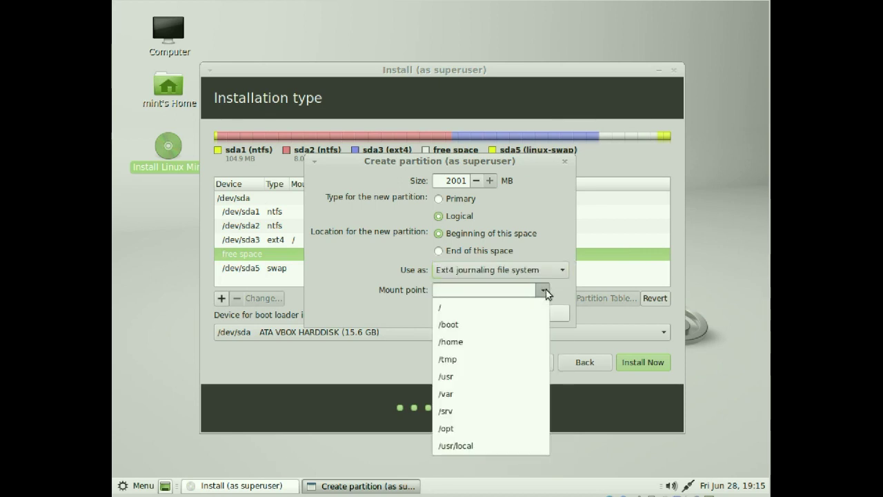
click(447, 341)
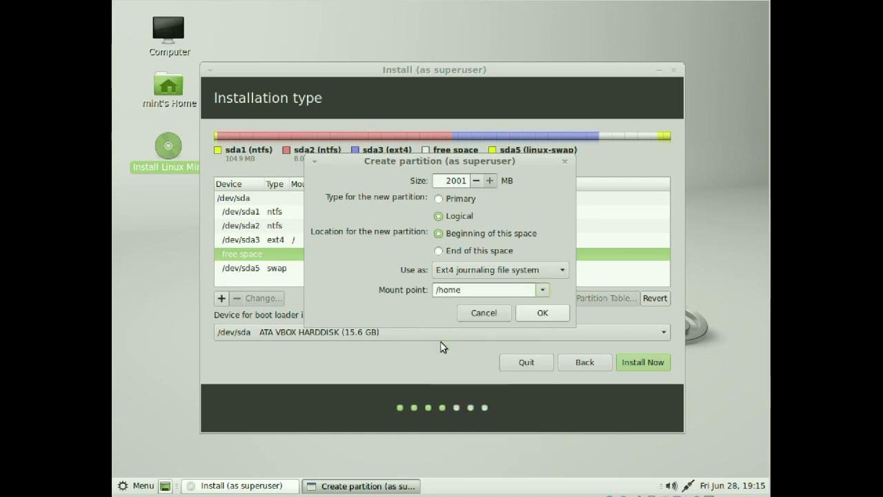
click(532, 313)
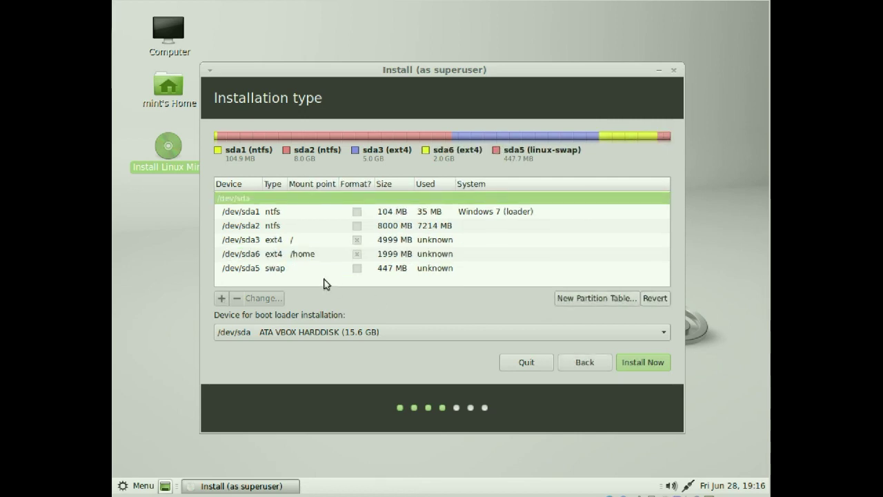
- Review the new root, /home and swap partitions in the partition list
click(273, 241)
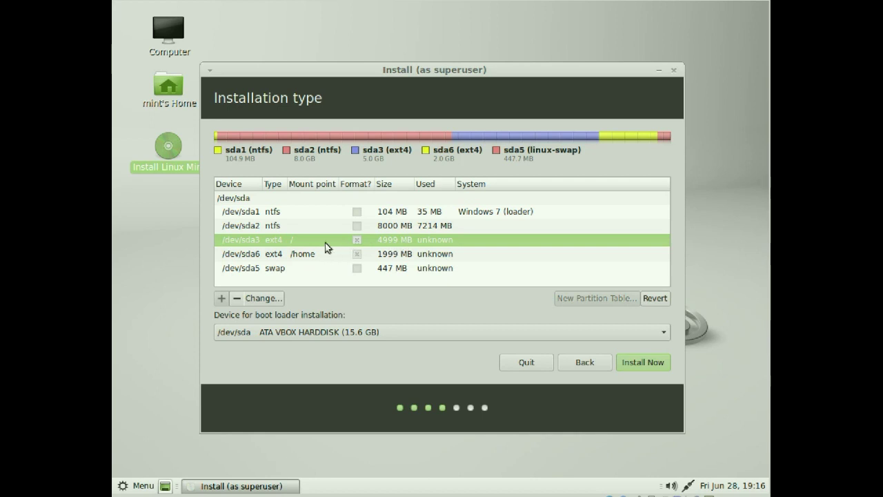
click(314, 260)
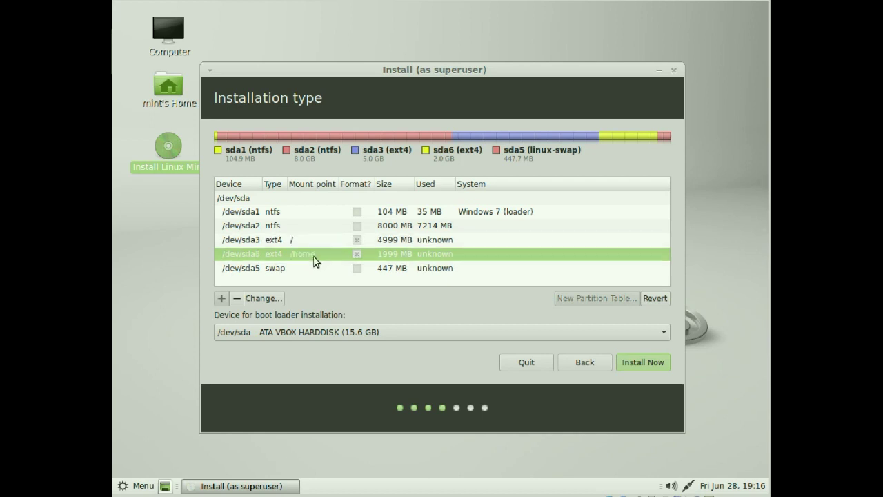
click(288, 271)
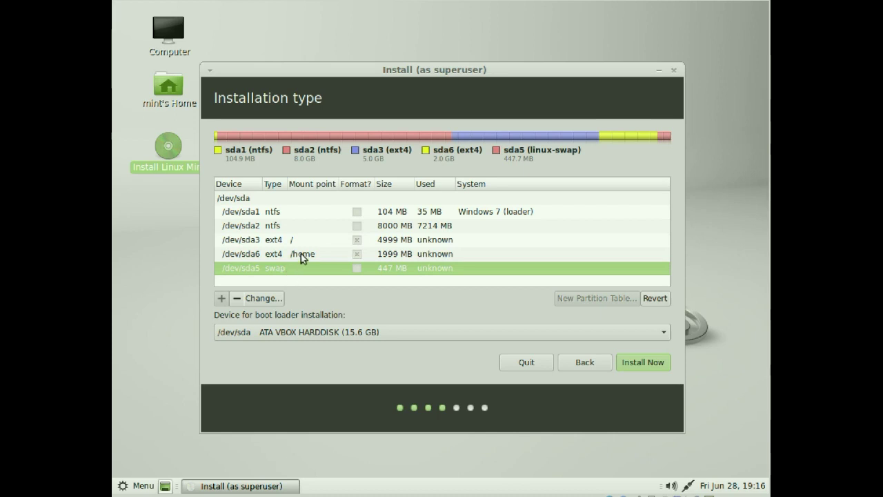
click(291, 243)
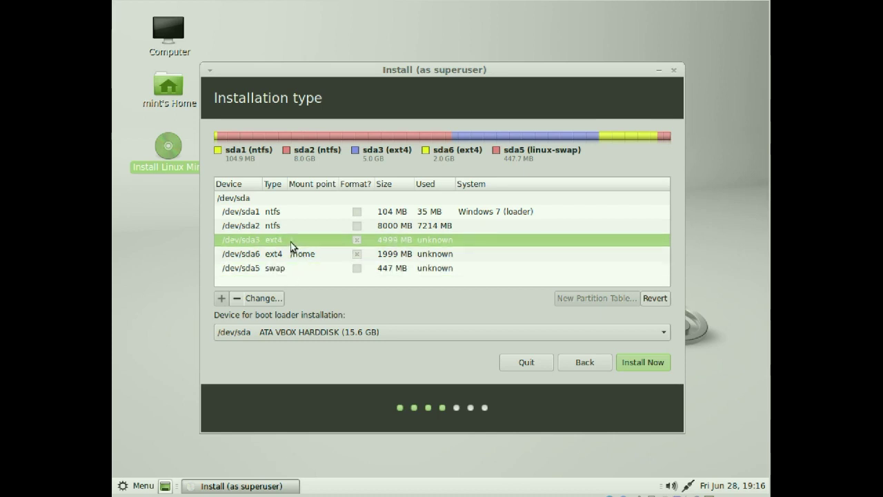
- Set the boot loader device to /dev/sda3 and start the installation
click(626, 336)
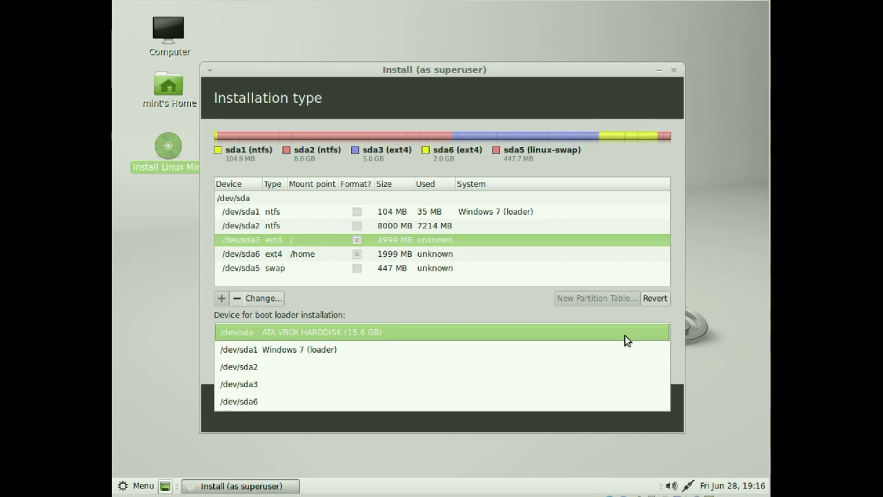
click(262, 386)
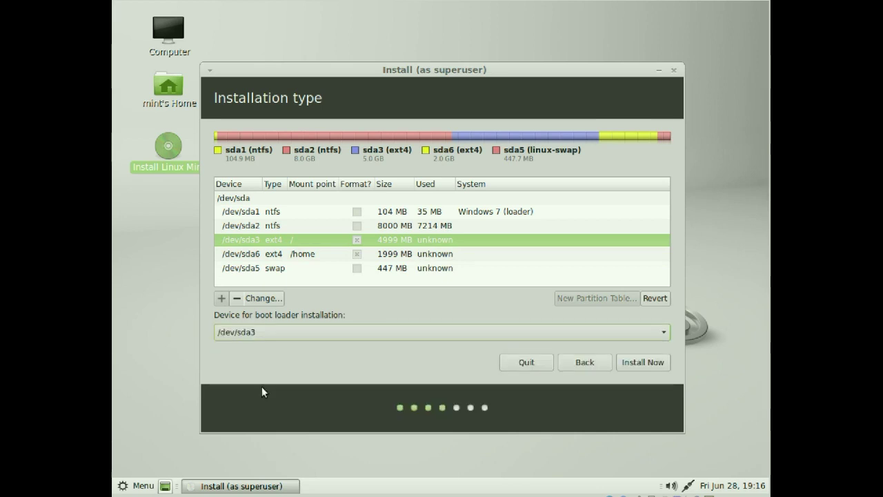
click(642, 363)
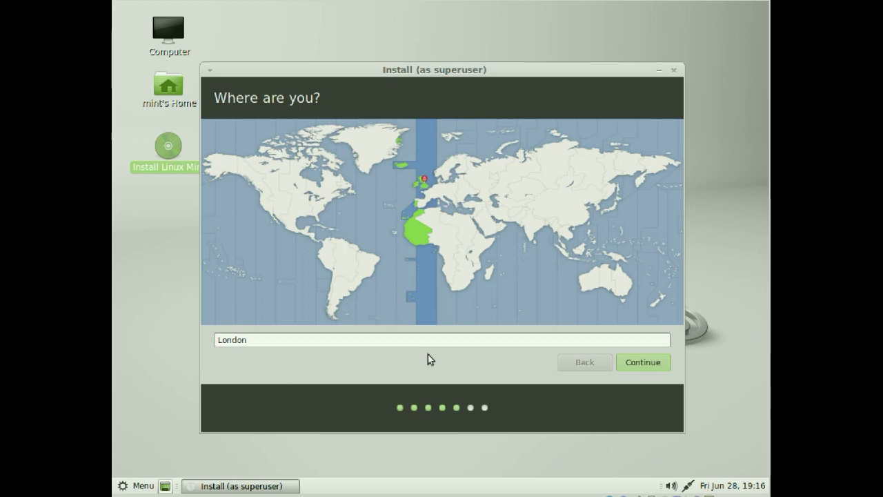
- Keep London as the location and the English (UK) keyboard layout
click(628, 362)
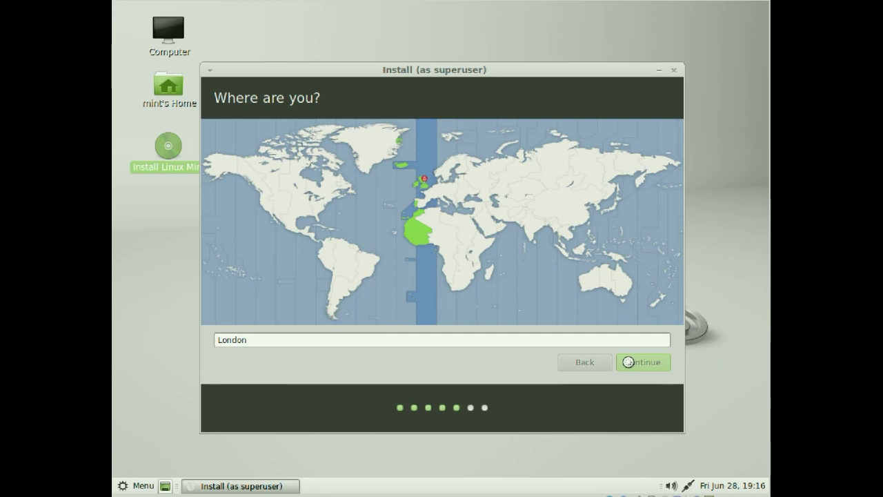
click(628, 362)
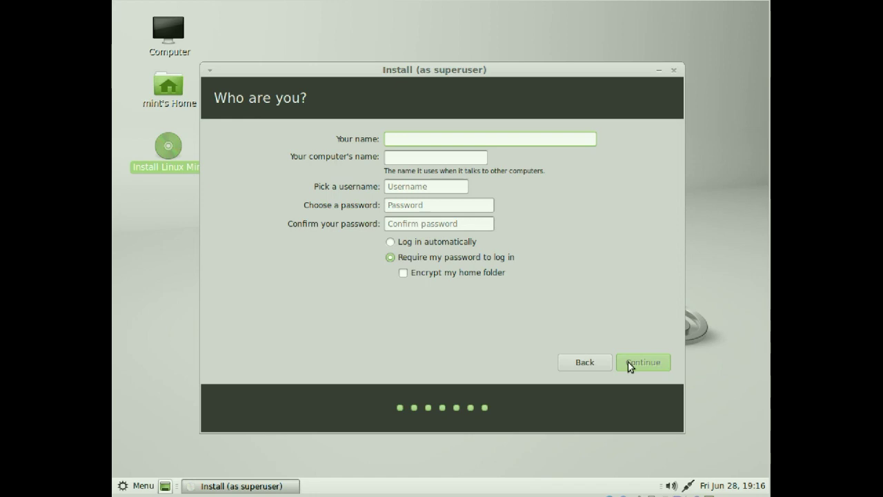
- Enter the user's name and set the computer name to mint15mate
text(usbtux)
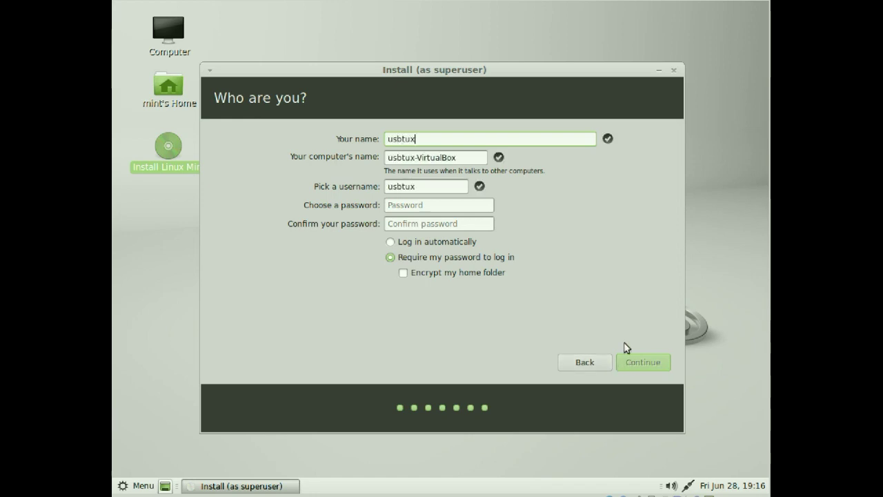
click(470, 157)
drag(470, 157, 321, 148)
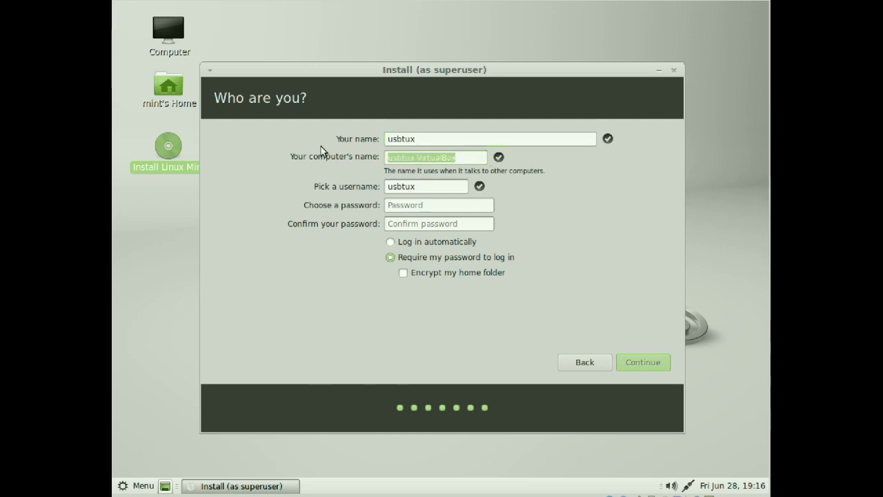
text(m)
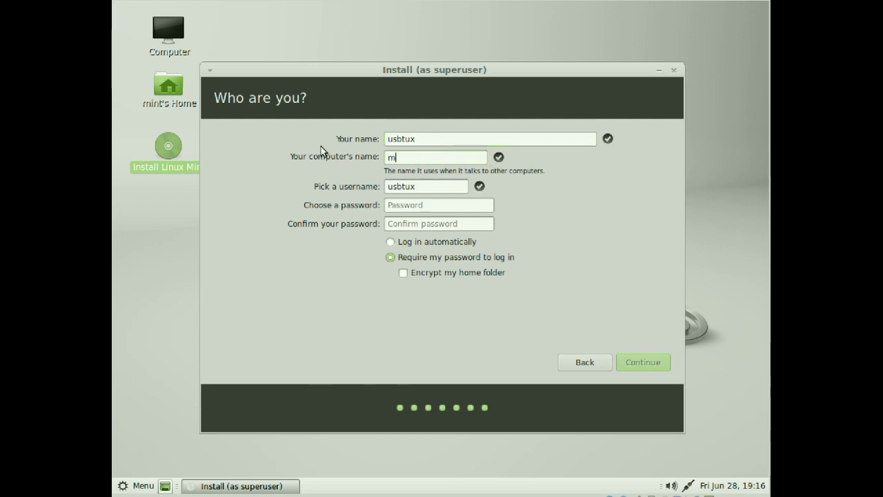
text(int15mate)
- Enter and confirm the account password, then submit the account details
click(394, 205)
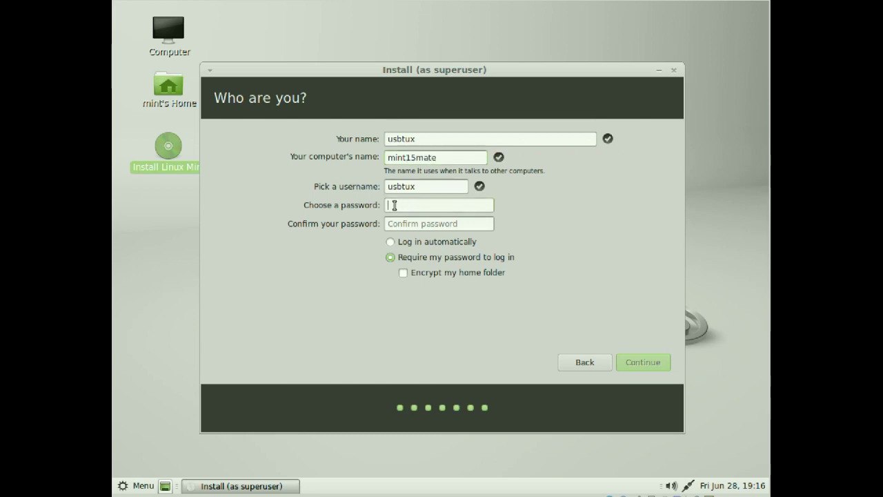
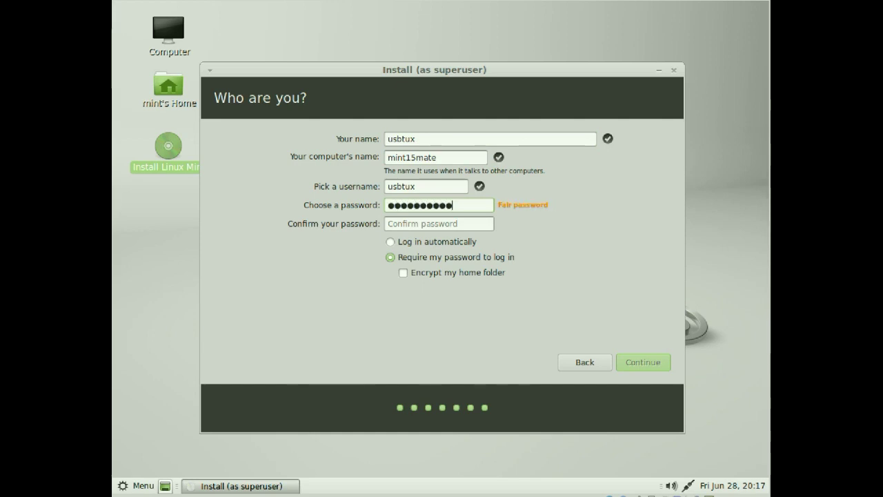
click(476, 225)
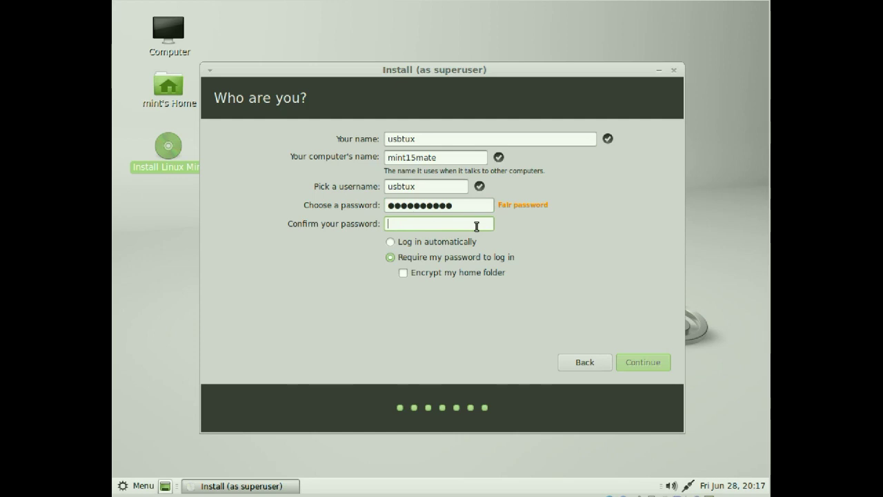
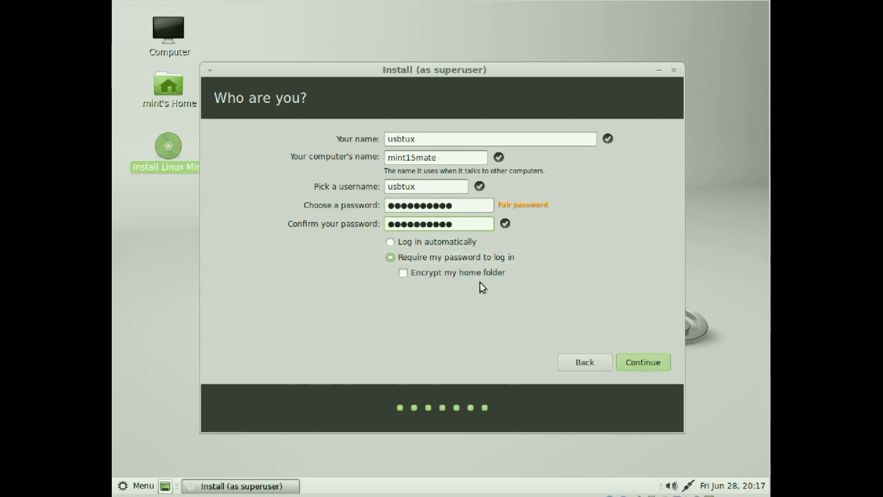
click(637, 362)
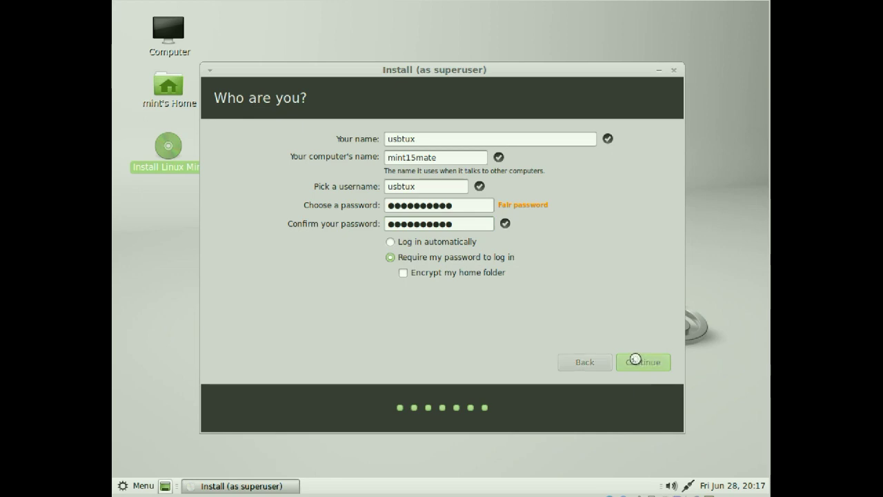